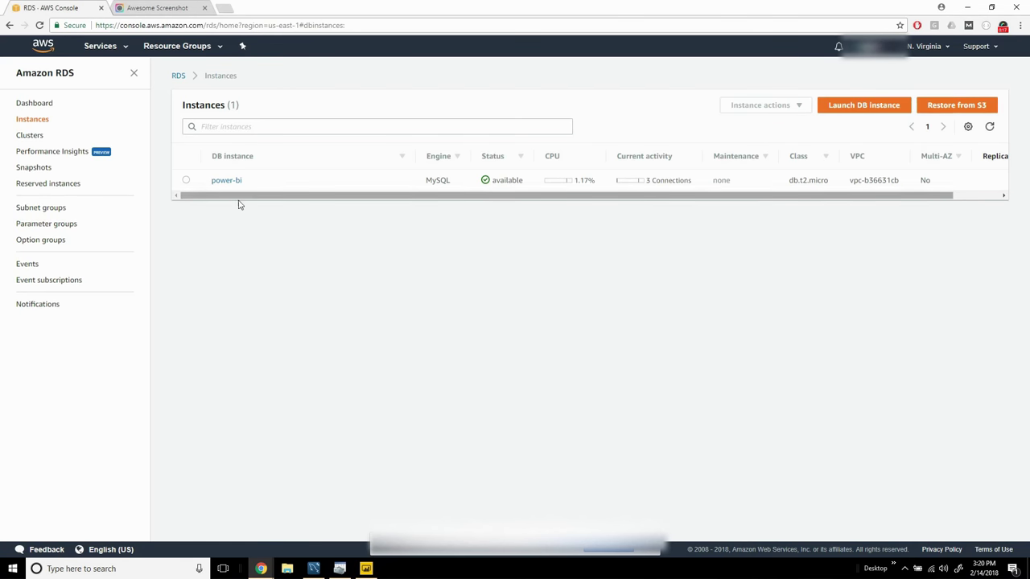
Step: Open the power-bi MySQL instance's details page and scroll to its connectivity section
{"action": "double_click", "coordinate": [444, 181]}
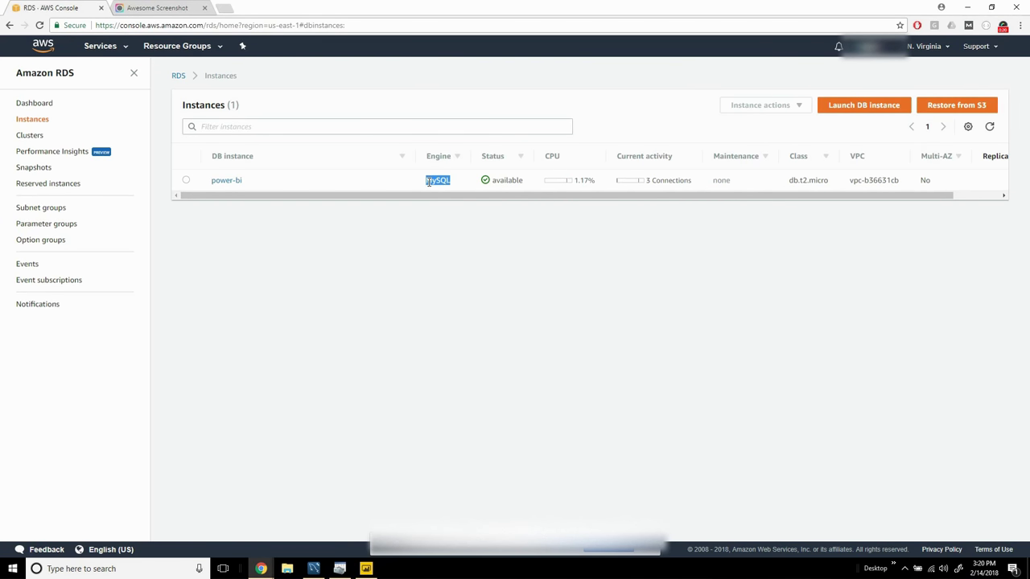
{"action": "left_click", "coordinate": [228, 180]}
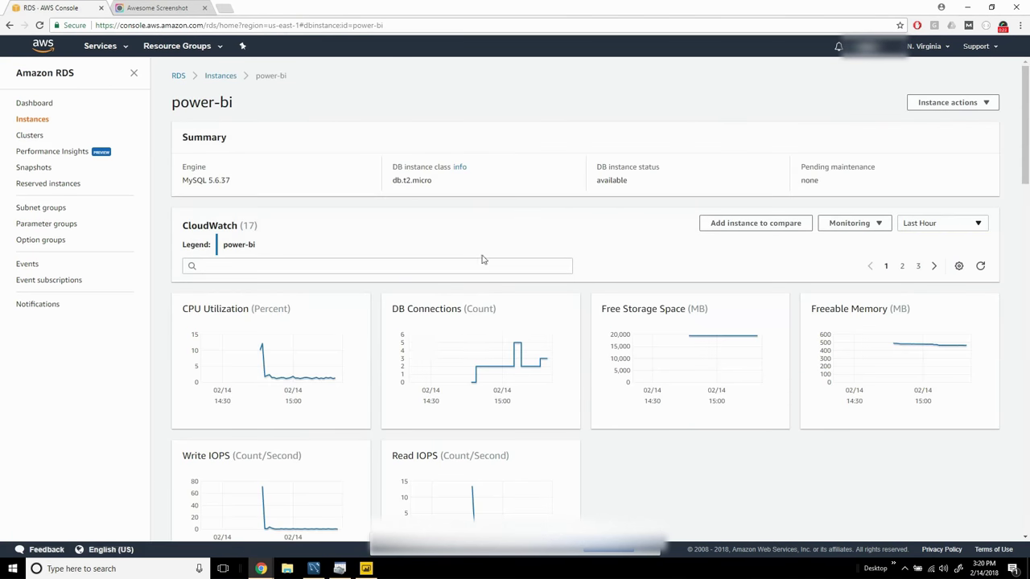
{"action": "scroll", "coordinate": [671, 317], "scroll_direction": "down", "scroll_amount": 3}
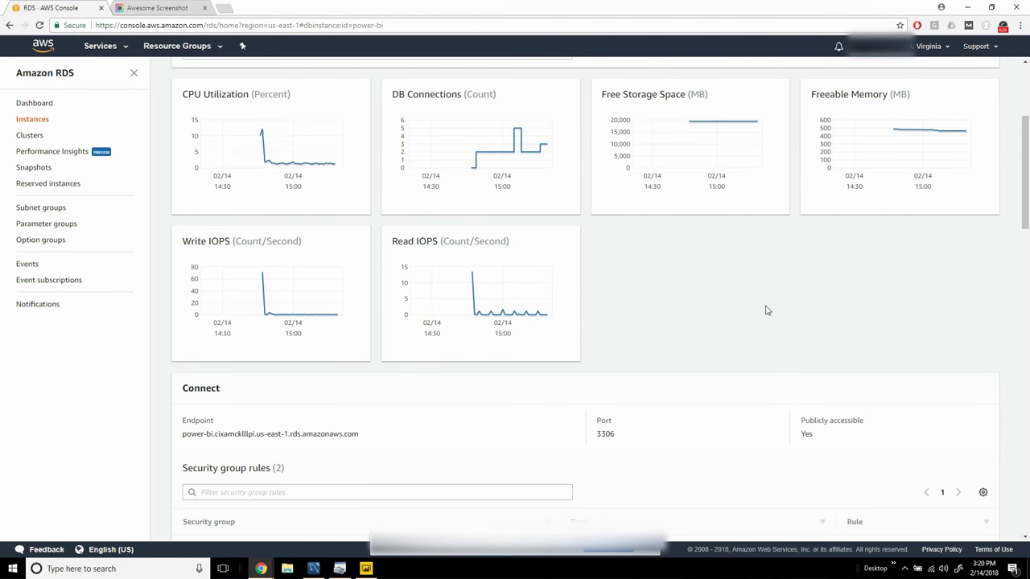
{"action": "scroll", "coordinate": [765, 308], "scroll_direction": "down", "scroll_amount": 3}
{"action": "scroll", "coordinate": [773, 304], "scroll_direction": "down", "scroll_amount": 2}
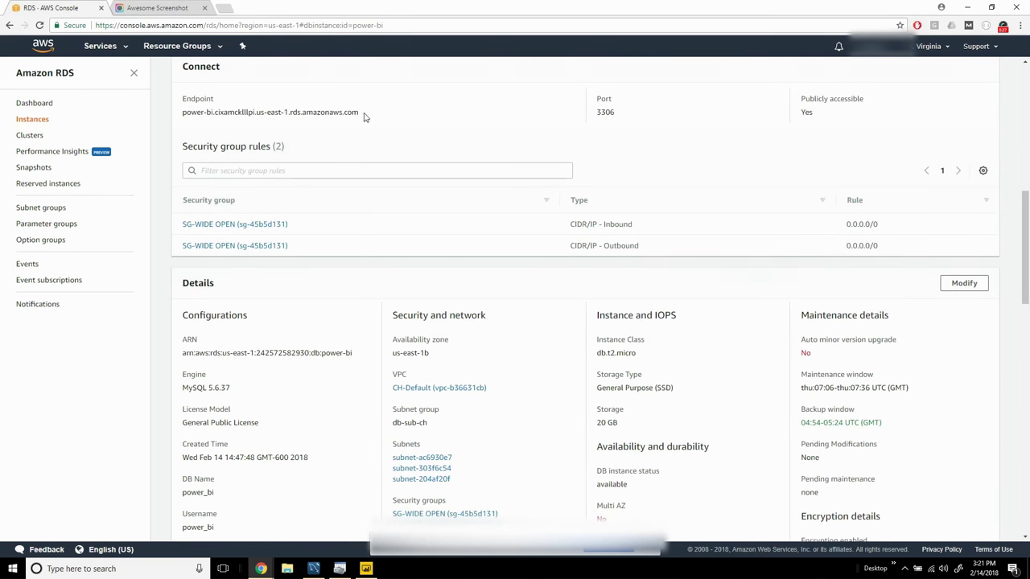
Step: Copy the instance's endpoint hostname and note port 3306, then switch to MySQL Workbench
{"action": "left_click_drag", "start_coordinate": [357, 115], "coordinate": [181, 113]}
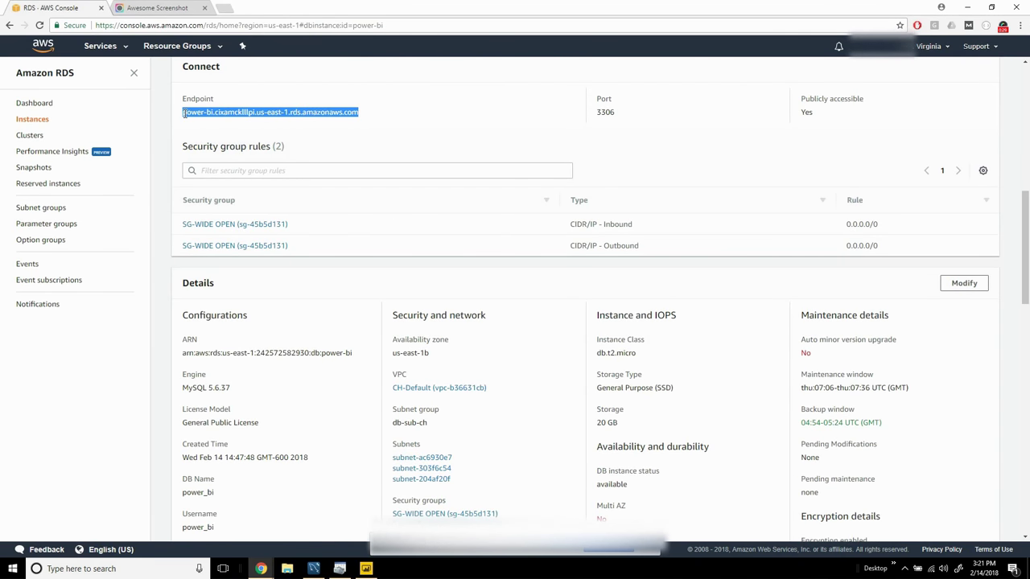
{"action": "scroll", "coordinate": [498, 460], "scroll_direction": "down", "scroll_amount": 1}
{"action": "scroll", "coordinate": [497, 460], "scroll_direction": "down", "scroll_amount": 2}
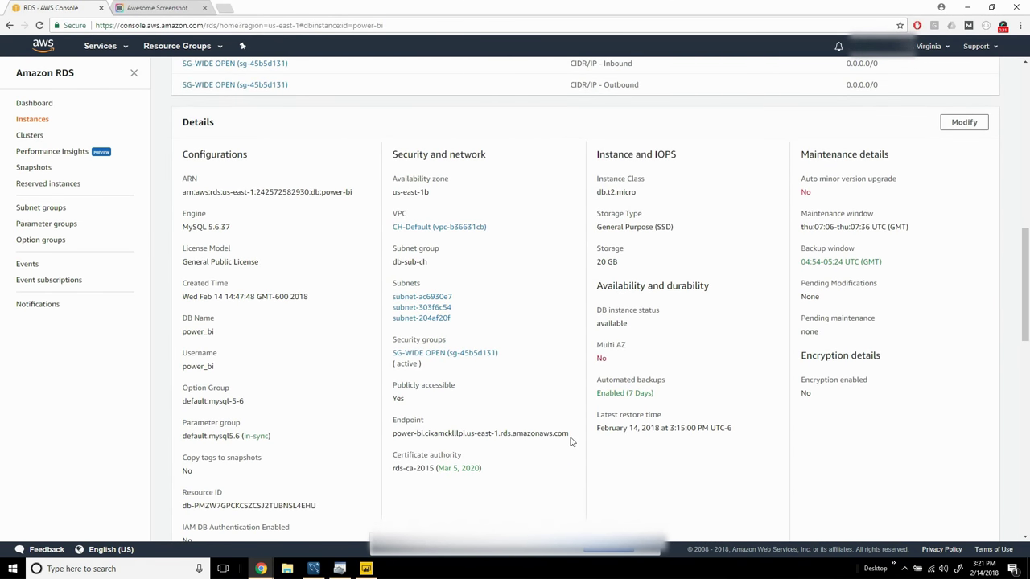
{"action": "left_click_drag", "start_coordinate": [570, 442], "coordinate": [392, 440]}
{"action": "scroll", "coordinate": [566, 409], "scroll_direction": "up", "scroll_amount": 5}
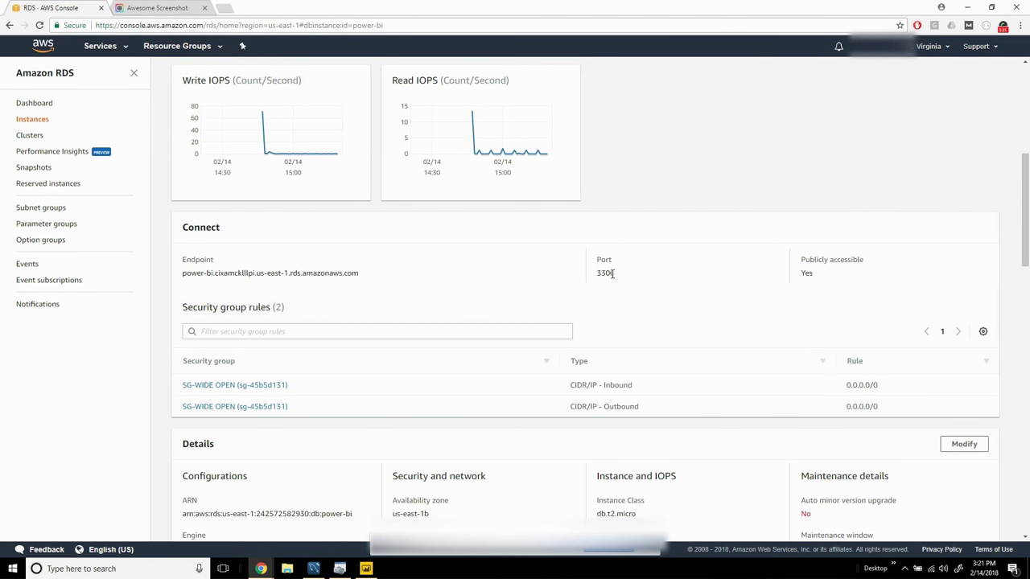
{"action": "left_click_drag", "start_coordinate": [615, 273], "coordinate": [592, 275]}
{"action": "left_click_drag", "start_coordinate": [358, 274], "coordinate": [183, 274]}
{"action": "key", "text": "ctrl+c"}
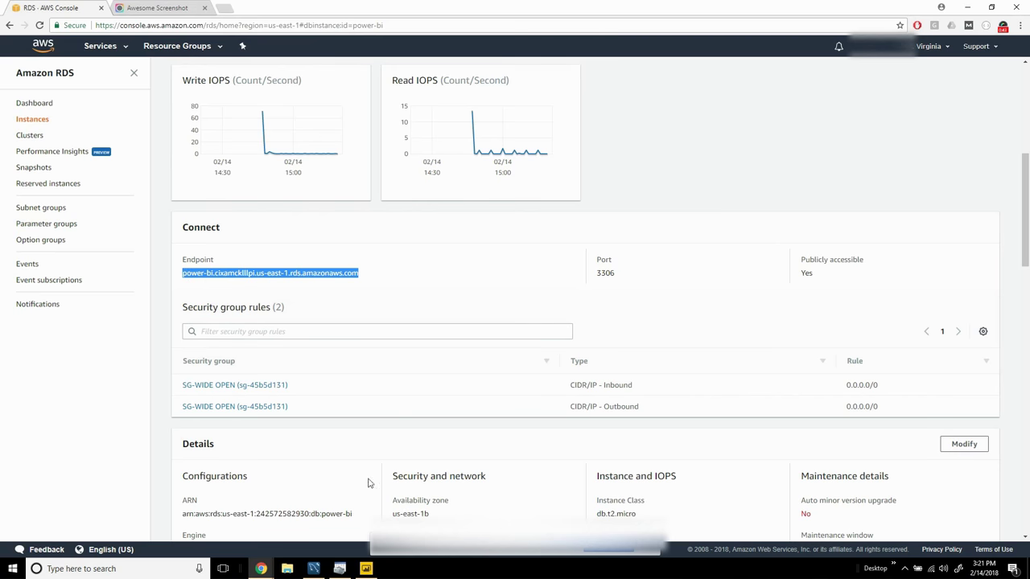
{"action": "left_click", "coordinate": [315, 570]}
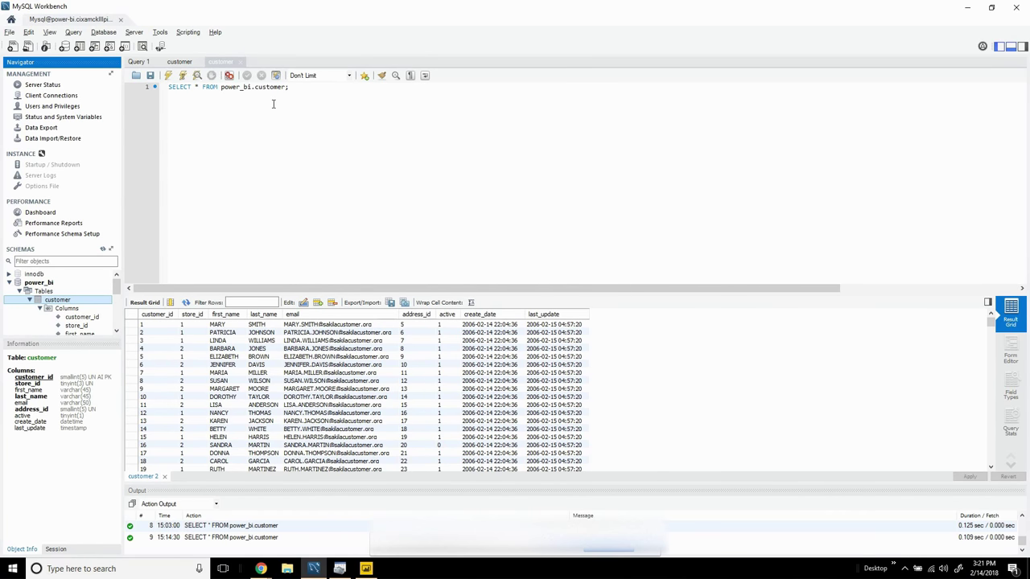
Step: Select the SELECT * FROM power_bi.customer query and execute it again
{"action": "left_click_drag", "start_coordinate": [321, 90], "coordinate": [91, 88]}
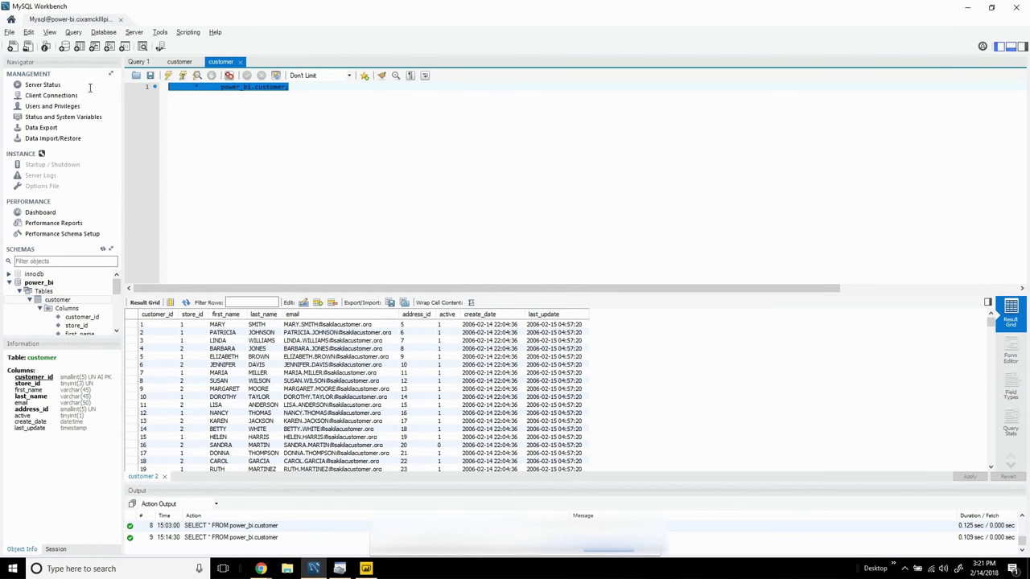
{"action": "left_click", "coordinate": [169, 76]}
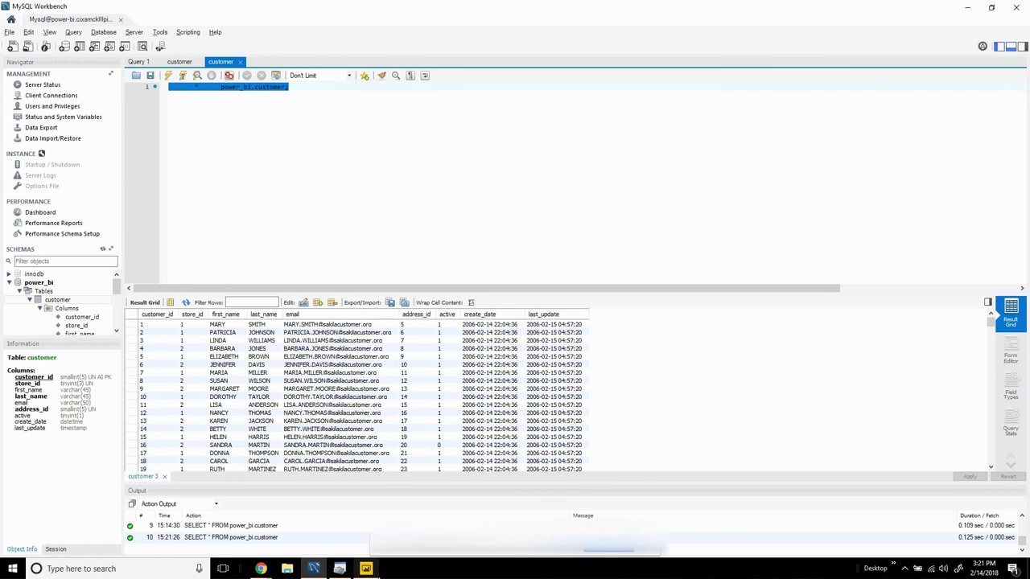
Step: In Power BI Desktop, choose the MySQL database connector from Get Data's full source list
{"action": "left_click", "coordinate": [366, 569]}
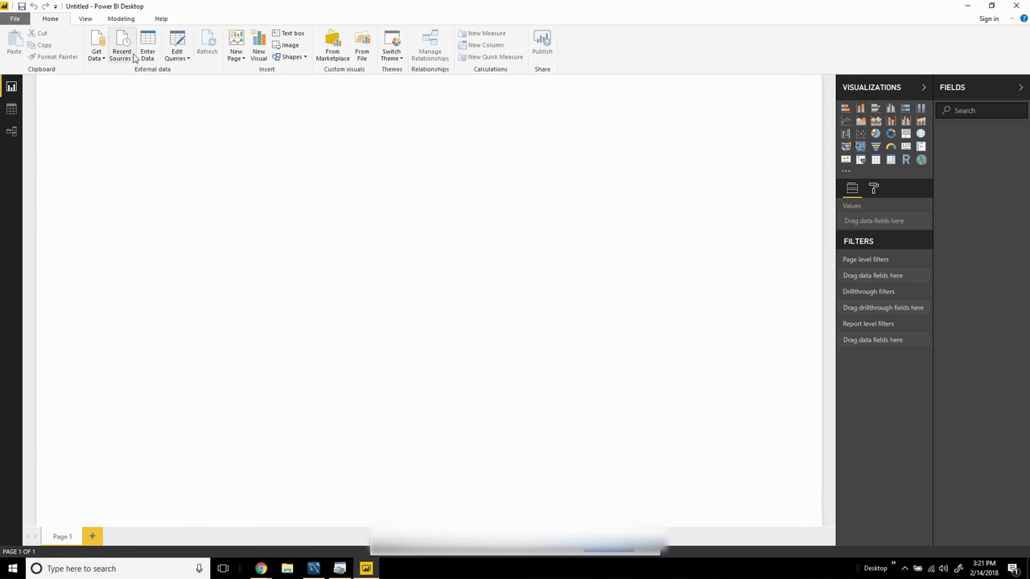
{"action": "left_click", "coordinate": [98, 53]}
{"action": "left_click", "coordinate": [128, 278]}
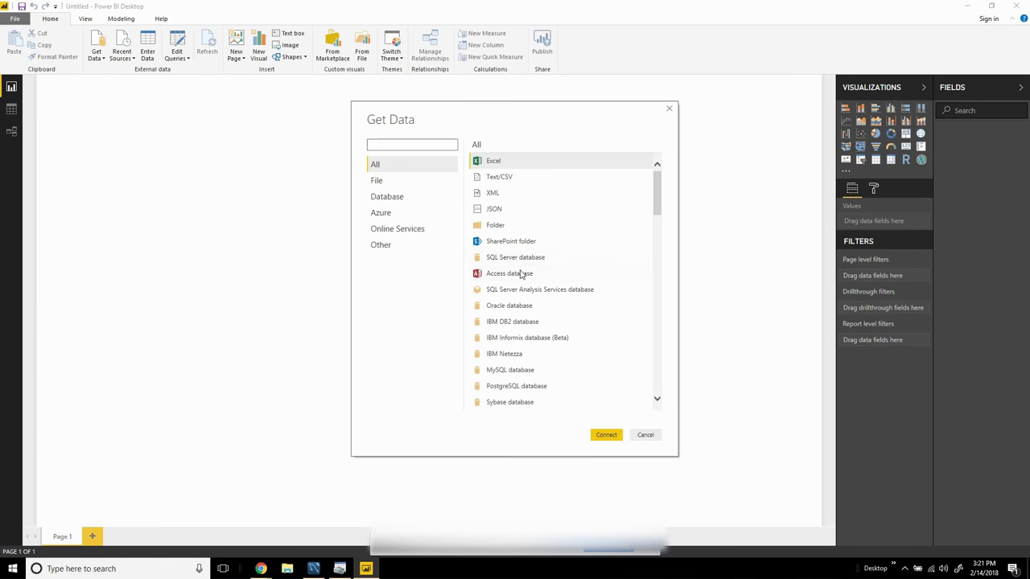
{"action": "left_click", "coordinate": [502, 375]}
{"action": "left_click", "coordinate": [608, 437]}
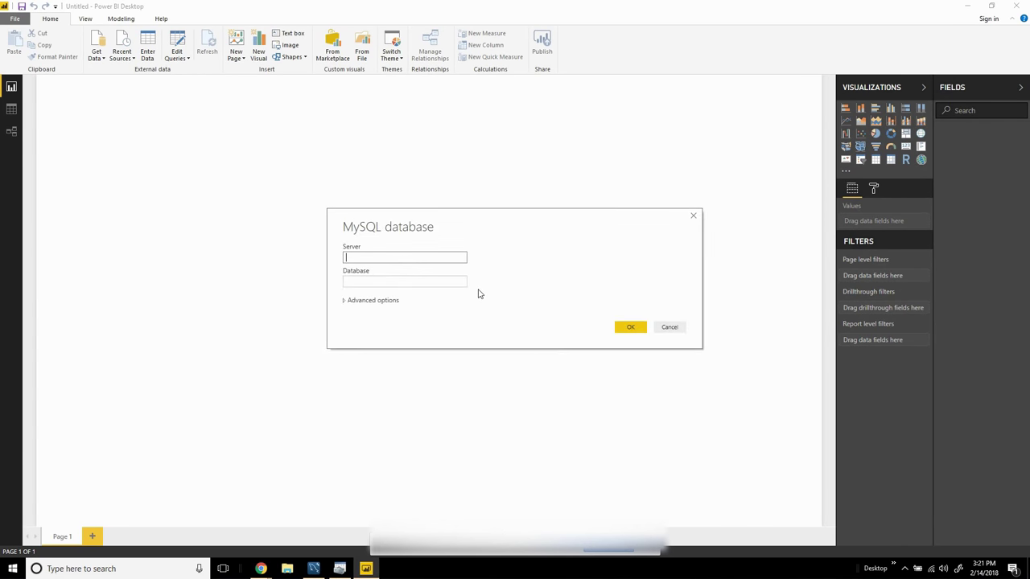
Step: Enter the RDS endpoint as server and power_bi as database, then sign in with database credentials
{"action": "key", "text": "ctrl+v"}
{"action": "left_click", "coordinate": [418, 282]}
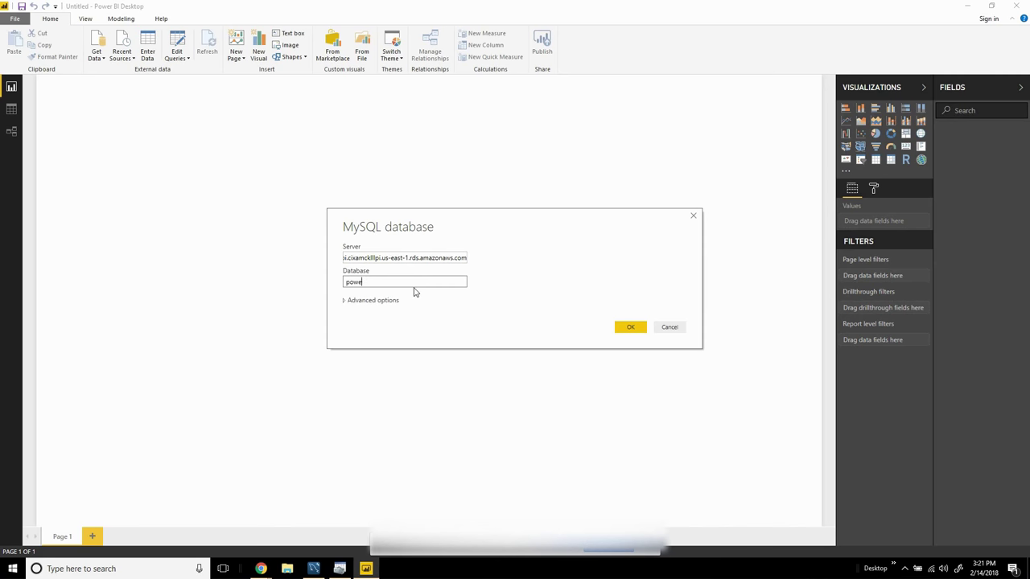
{"action": "left_click", "coordinate": [624, 326]}
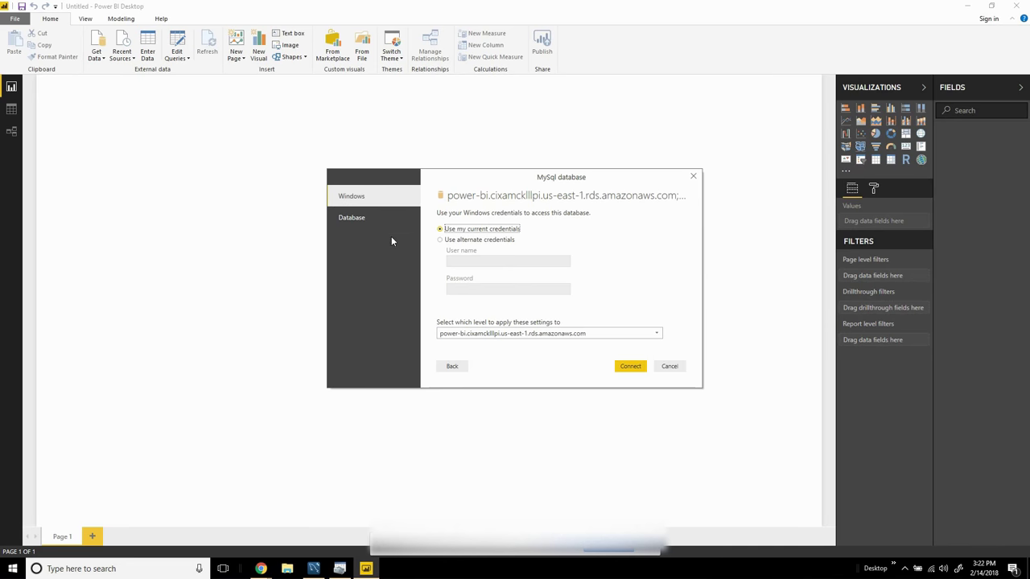
{"action": "left_click", "coordinate": [349, 218]}
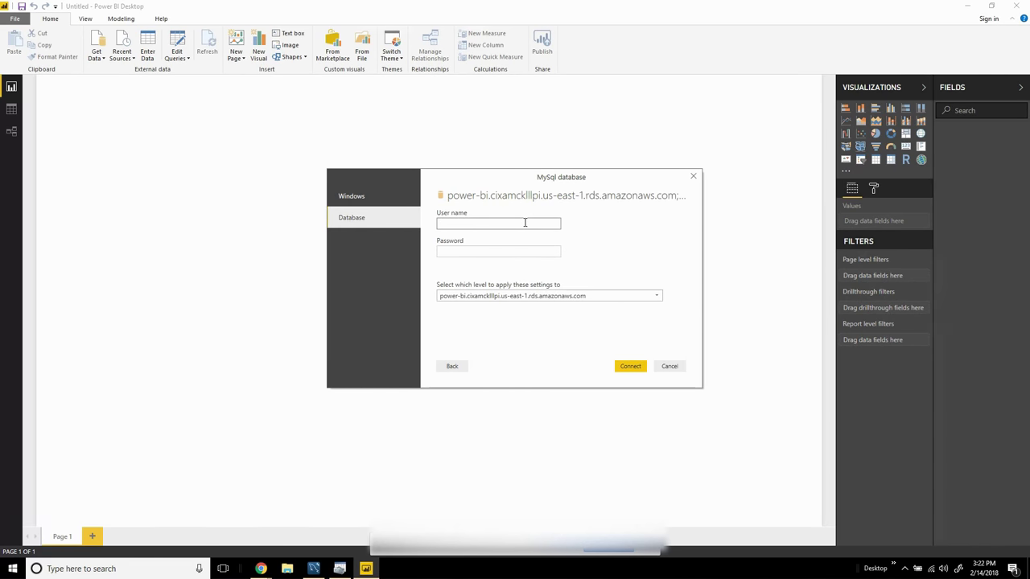
{"action": "type", "text": "power_bi"}
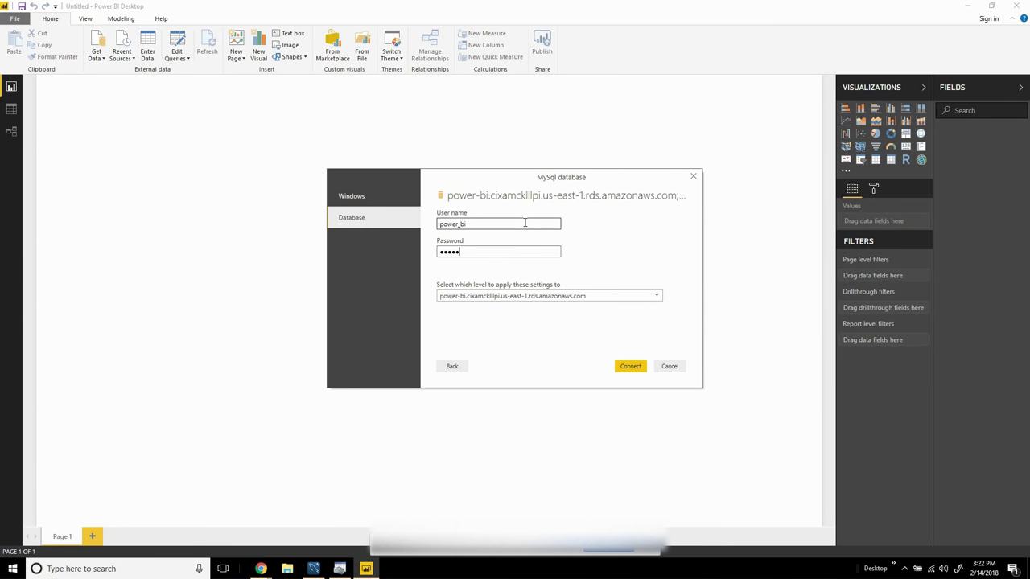
{"action": "left_click", "coordinate": [629, 367]}
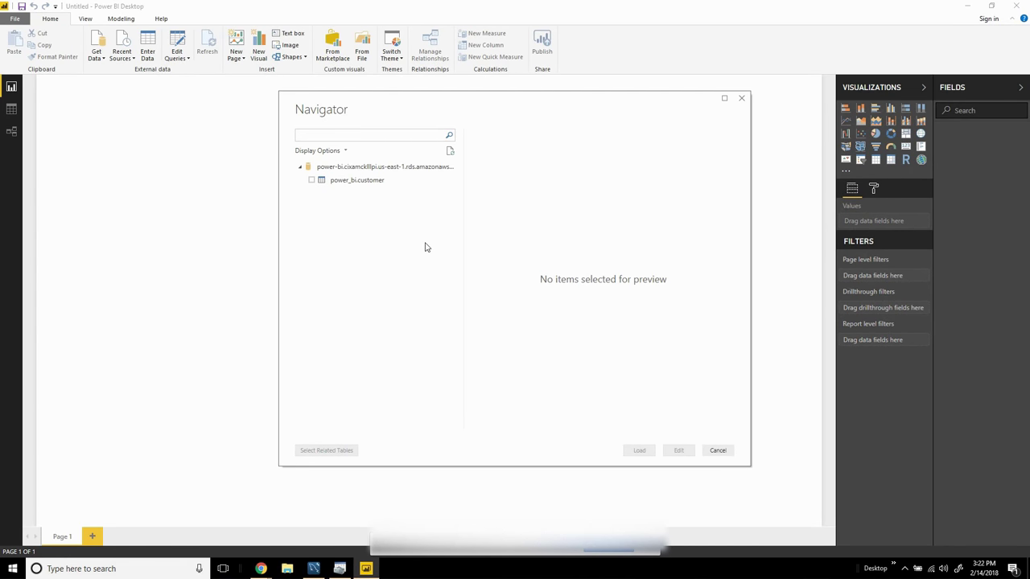
Step: Load the power_bi.customer table into the report and insert an empty Table visual
{"action": "left_click", "coordinate": [312, 181]}
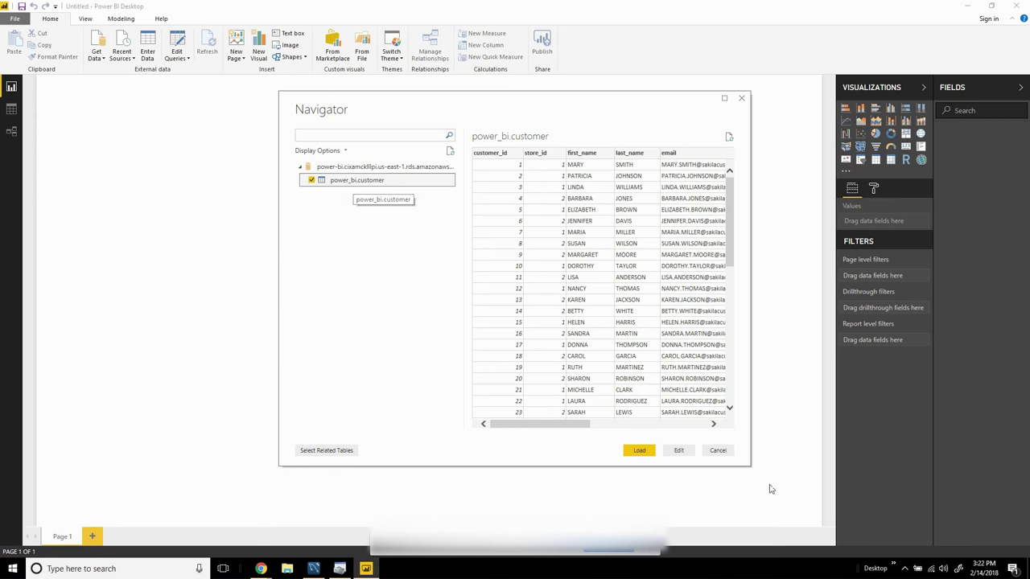
{"action": "left_click", "coordinate": [639, 451]}
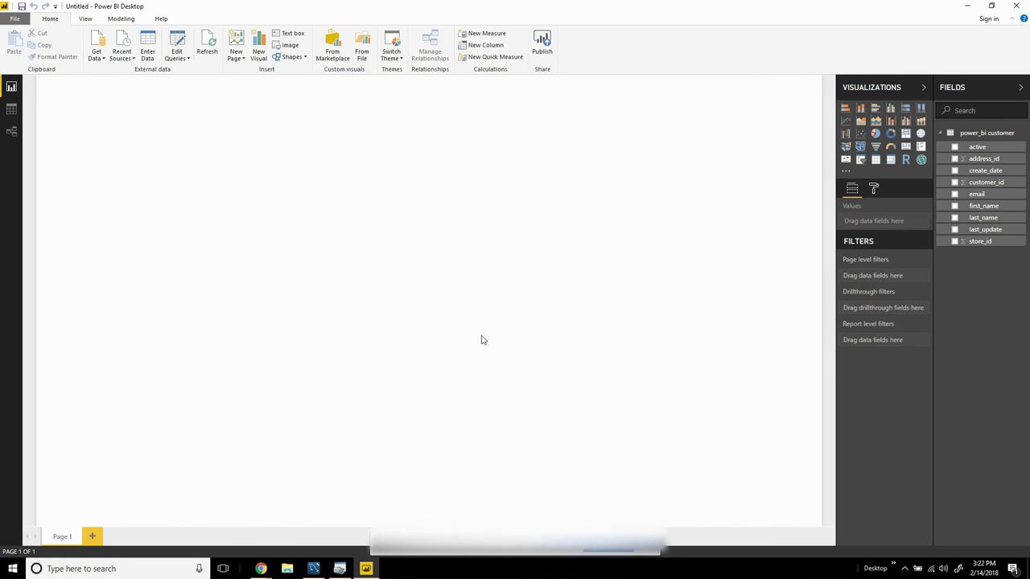
{"action": "left_click", "coordinate": [875, 160]}
Step: Add first_name, last_name and email to the table and enlarge it to show more rows
{"action": "left_click", "coordinate": [955, 206]}
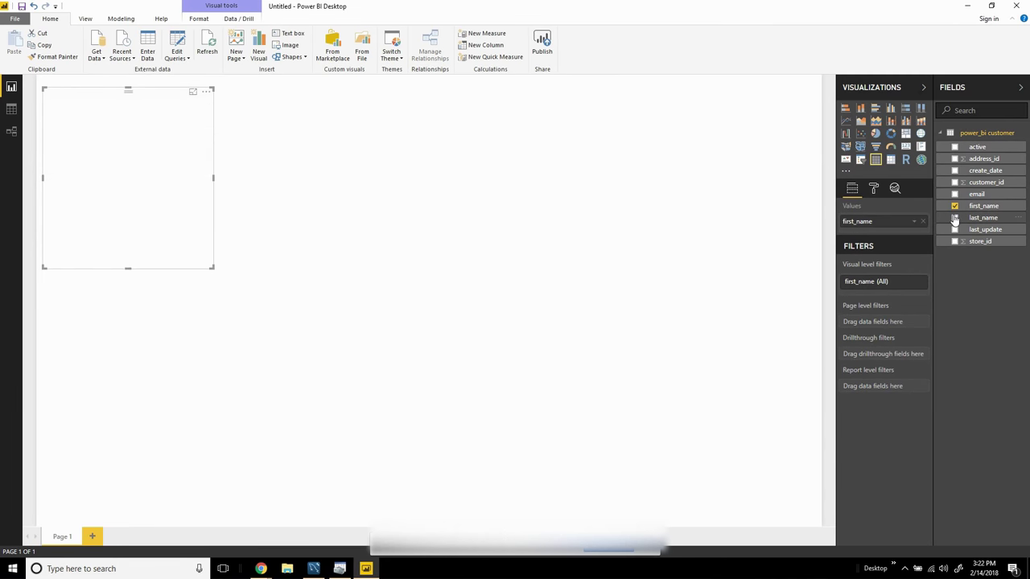
{"action": "left_click", "coordinate": [955, 218]}
{"action": "left_click", "coordinate": [955, 194]}
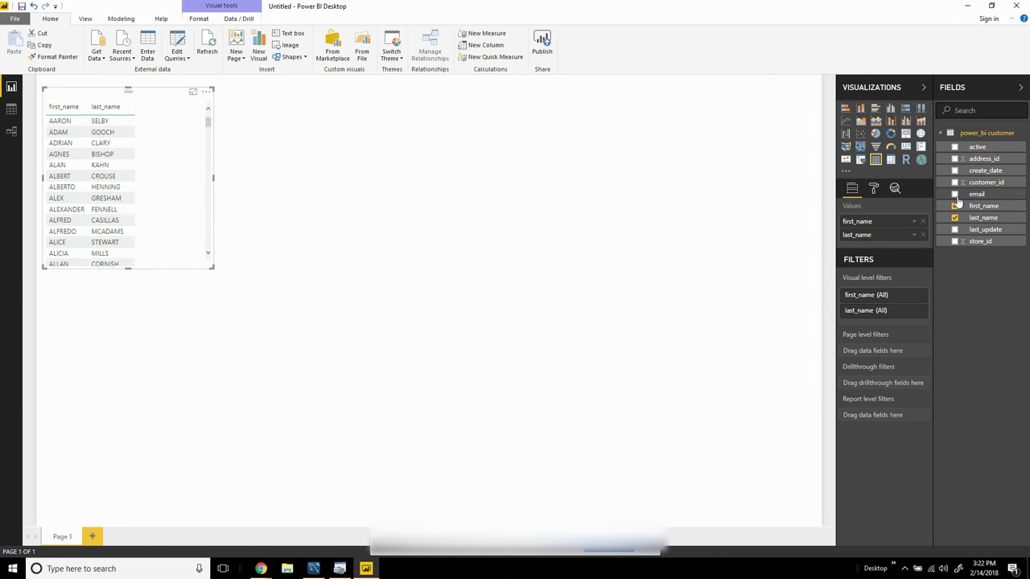
{"action": "left_click_drag", "start_coordinate": [213, 270], "coordinate": [536, 488]}
{"action": "left_click", "coordinate": [531, 495]}
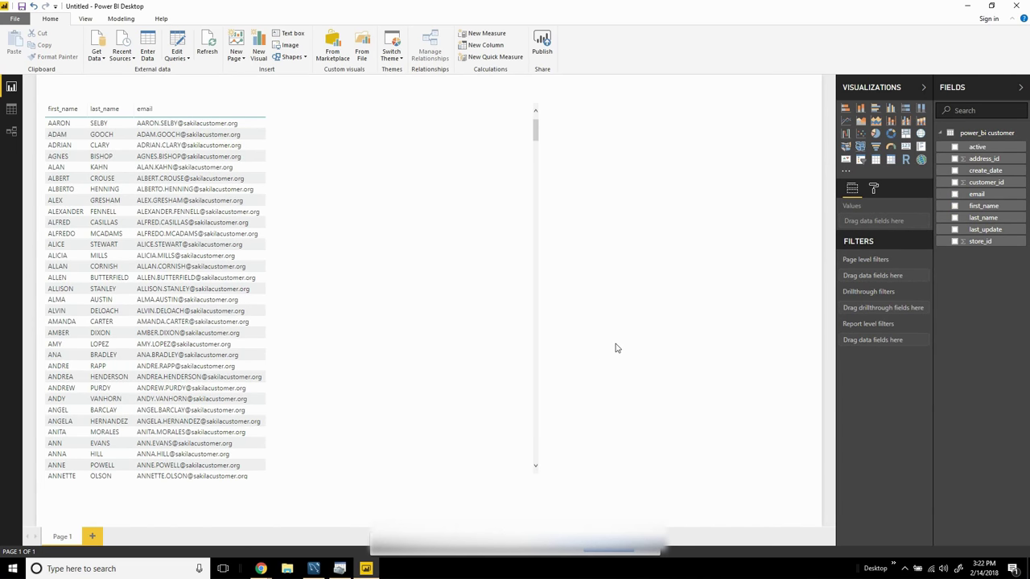
{"action": "left_click", "coordinate": [340, 568]}
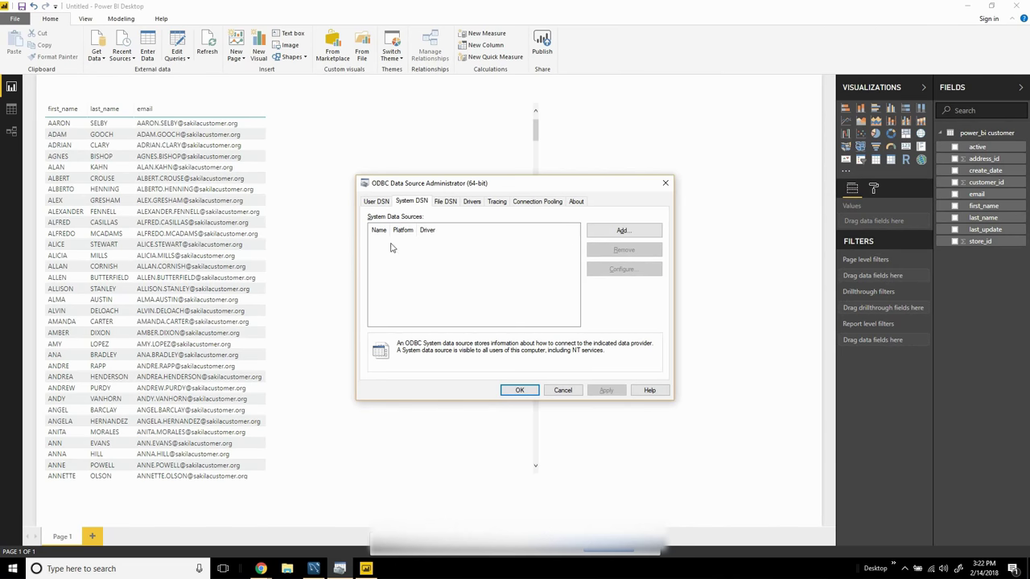
Step: Add a system DSN named Power_bi using the MySQL ODBC 5.3 ANSI Driver
{"action": "left_click", "coordinate": [599, 233]}
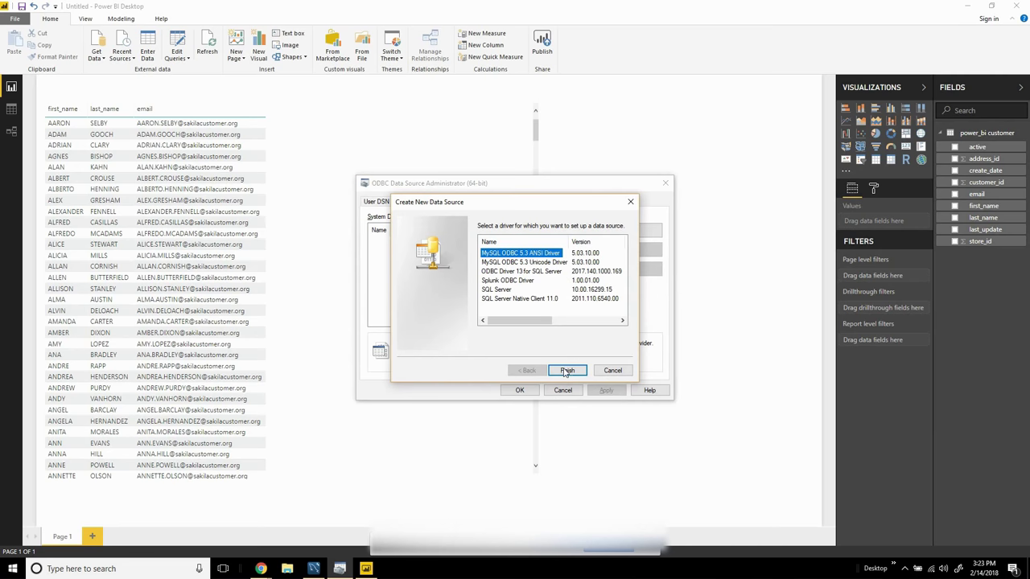
{"action": "left_click", "coordinate": [568, 372]}
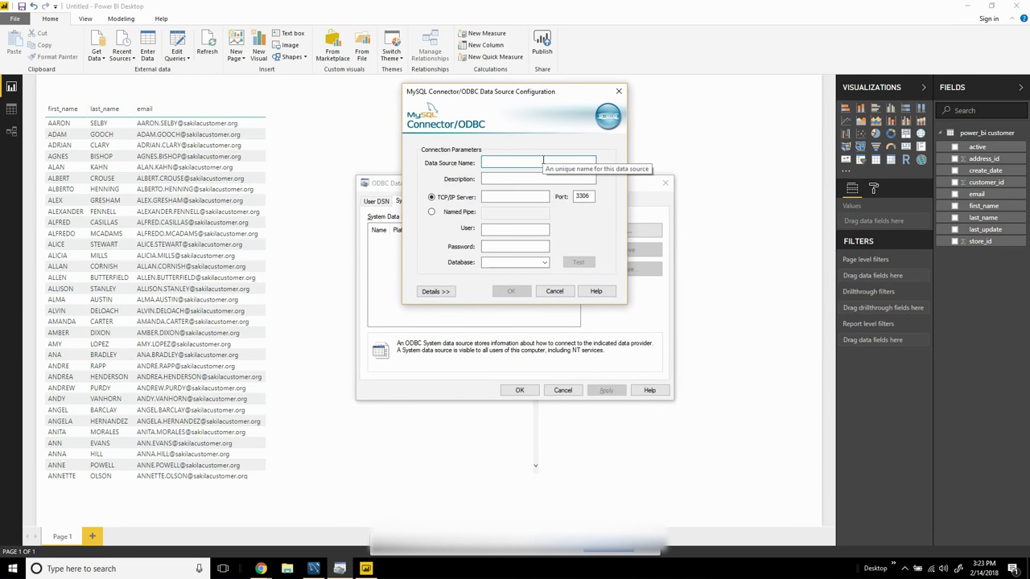
{"action": "type", "text": "Power_bi"}
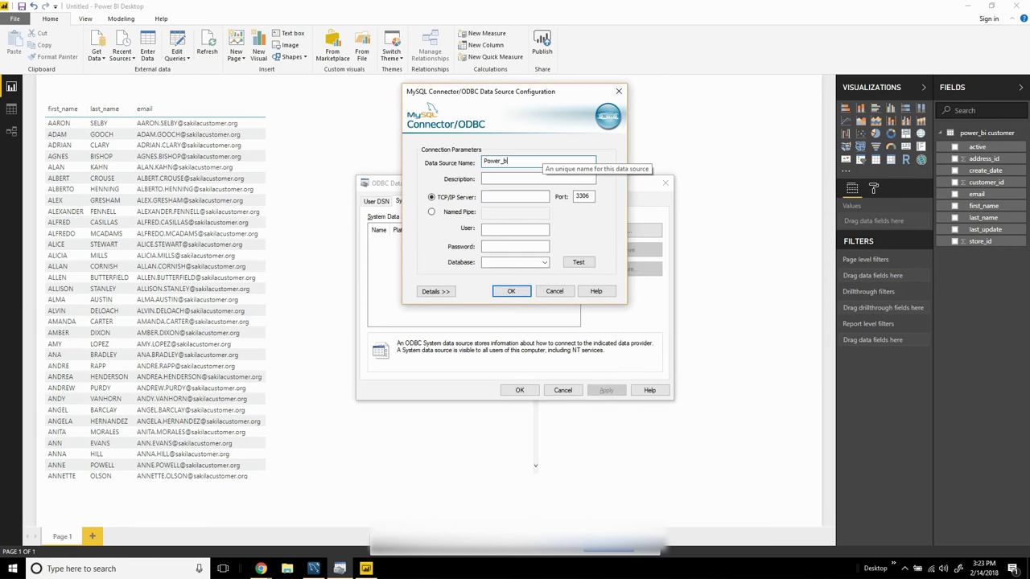
{"action": "key", "text": "Tab"}
Step: Enter the RDS server, port 3306 and database credentials, test the connection, and save
{"action": "left_click", "coordinate": [504, 197]}
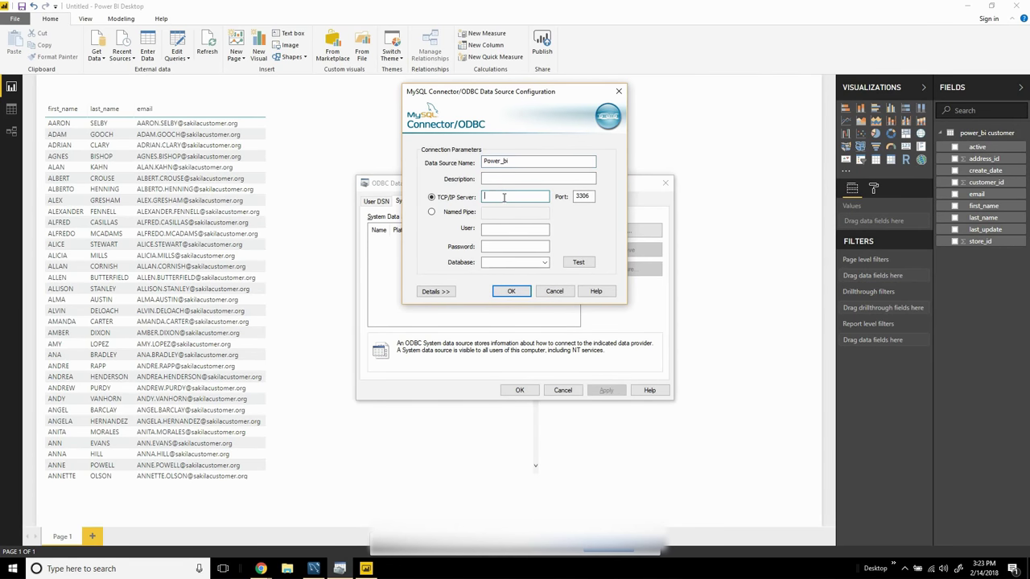
{"action": "key", "text": "ctrl+v"}
{"action": "left_click", "coordinate": [589, 196]}
{"action": "left_click", "coordinate": [511, 230]}
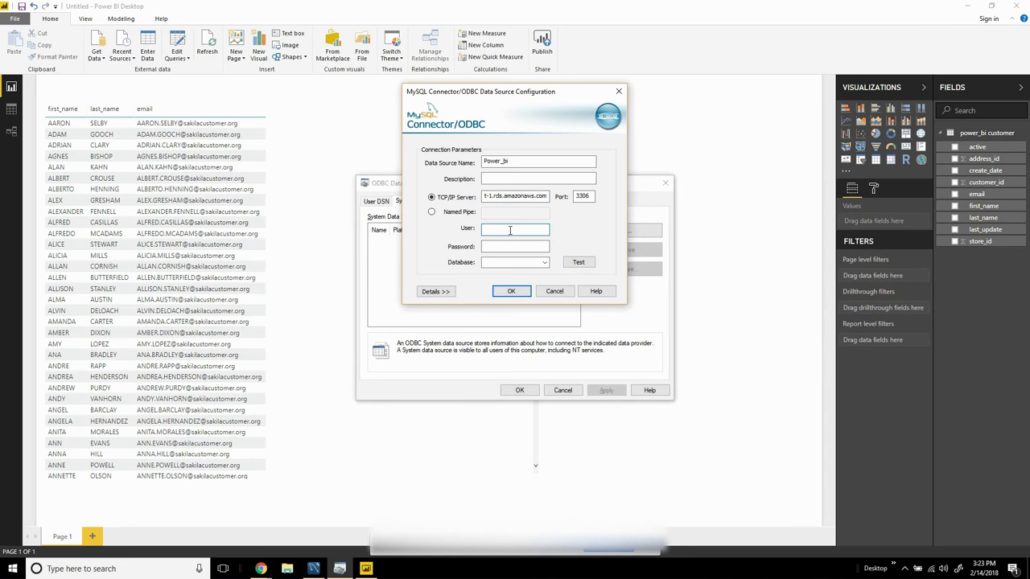
{"action": "left_click", "coordinate": [515, 246]}
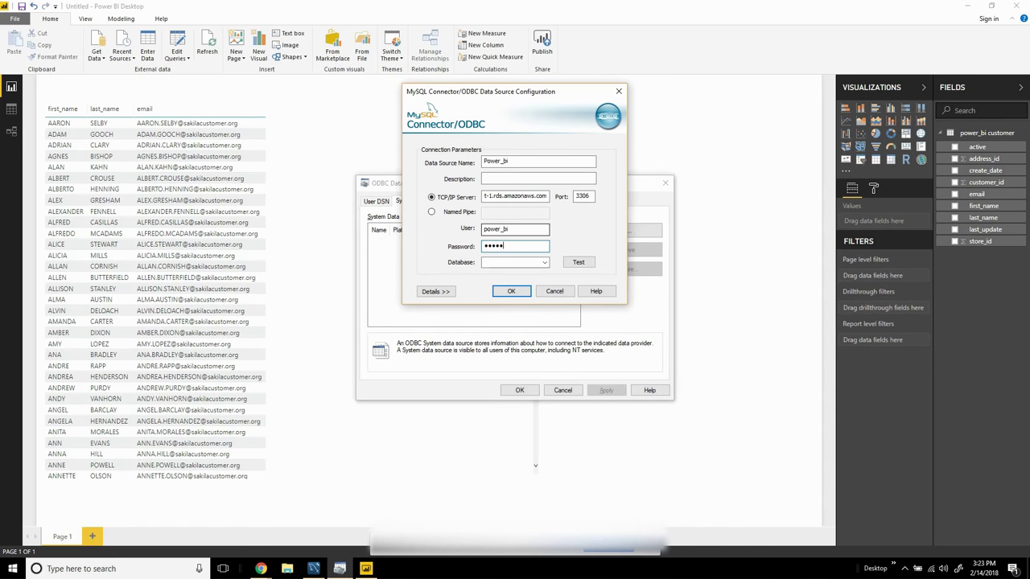
{"action": "left_click", "coordinate": [579, 263]}
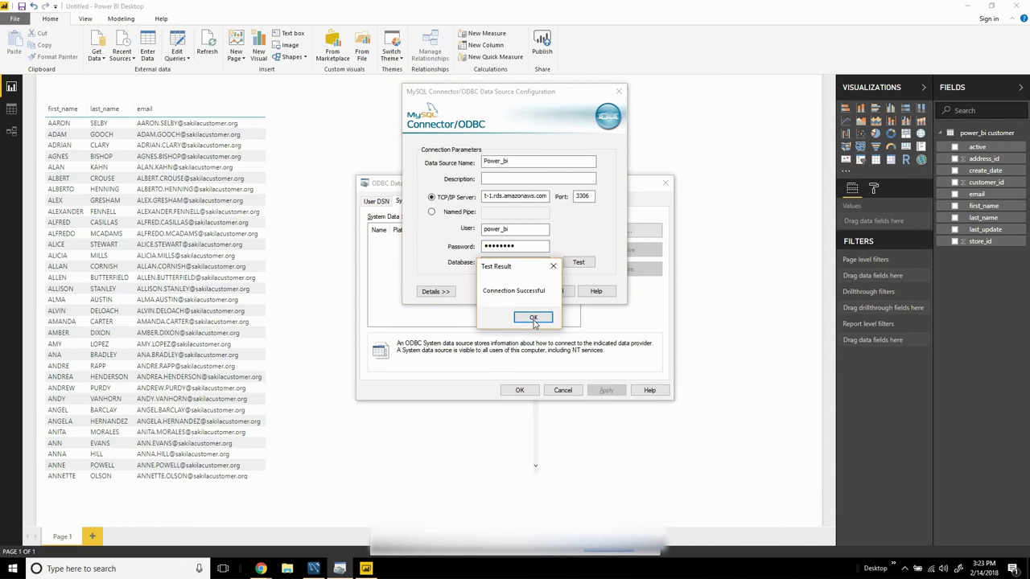
{"action": "left_click", "coordinate": [533, 317]}
{"action": "left_click", "coordinate": [520, 293]}
Step: Close the ODBC manager and choose the ODBC connector from Power BI's full source list
{"action": "left_click", "coordinate": [520, 390]}
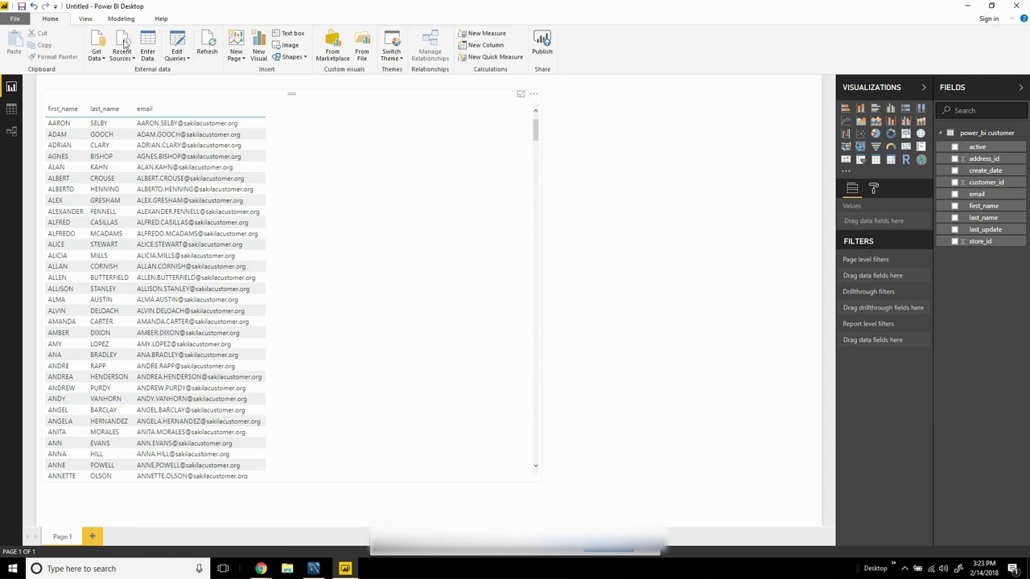
{"action": "left_click", "coordinate": [95, 58]}
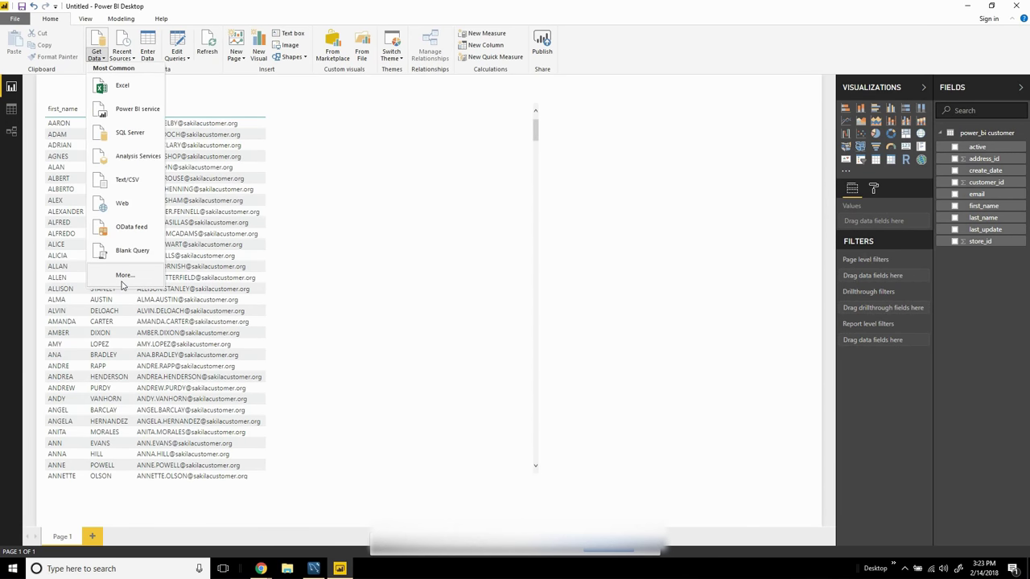
{"action": "left_click", "coordinate": [121, 280]}
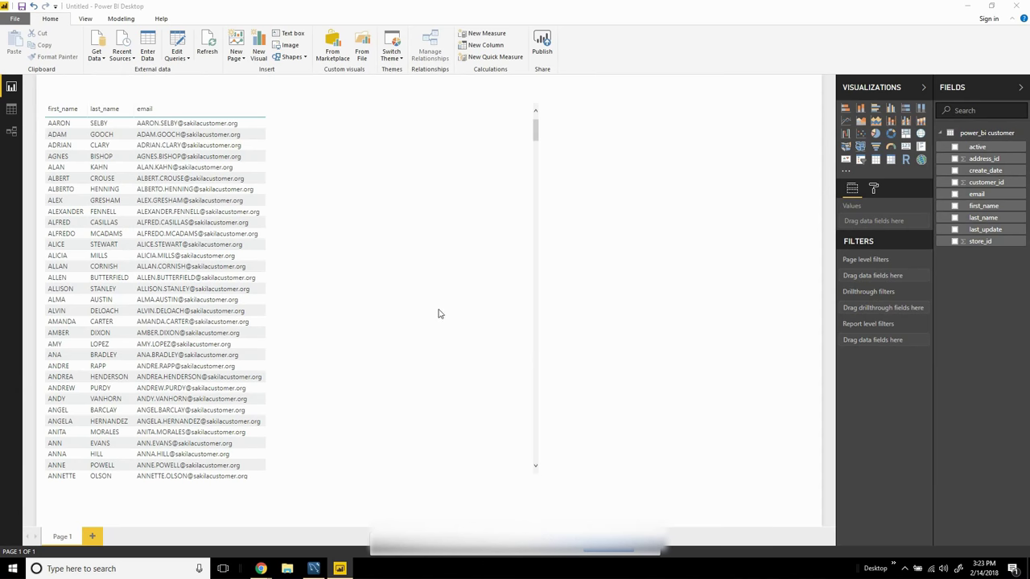
{"action": "left_click_drag", "start_coordinate": [658, 191], "coordinate": [664, 390]}
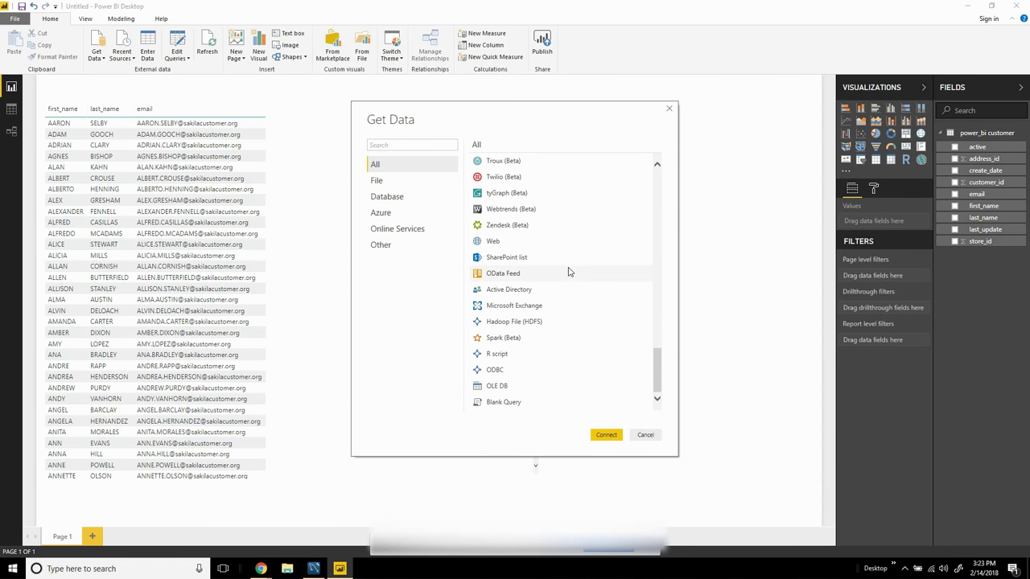
{"action": "left_click", "coordinate": [494, 369]}
{"action": "left_click", "coordinate": [605, 435]}
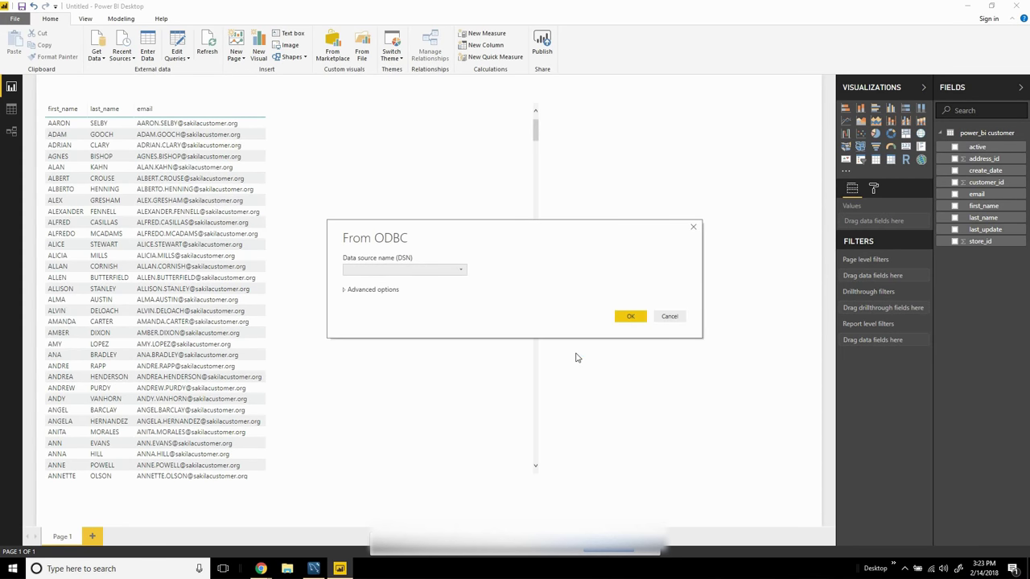
Step: Pick the Power_bi DSN and connect with the database user name and password
{"action": "left_click", "coordinate": [461, 269]}
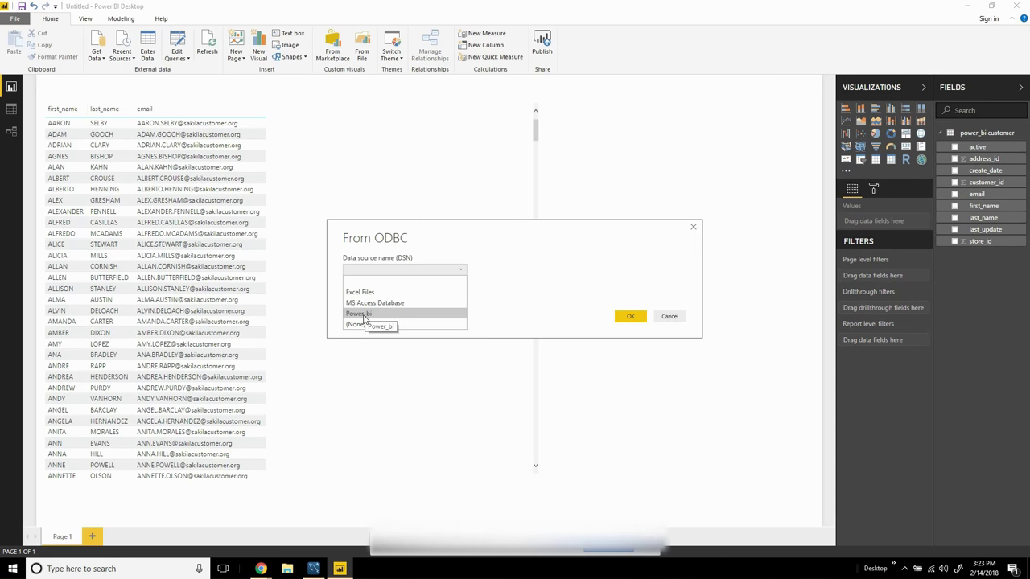
{"action": "left_click", "coordinate": [367, 314]}
{"action": "left_click", "coordinate": [630, 317]}
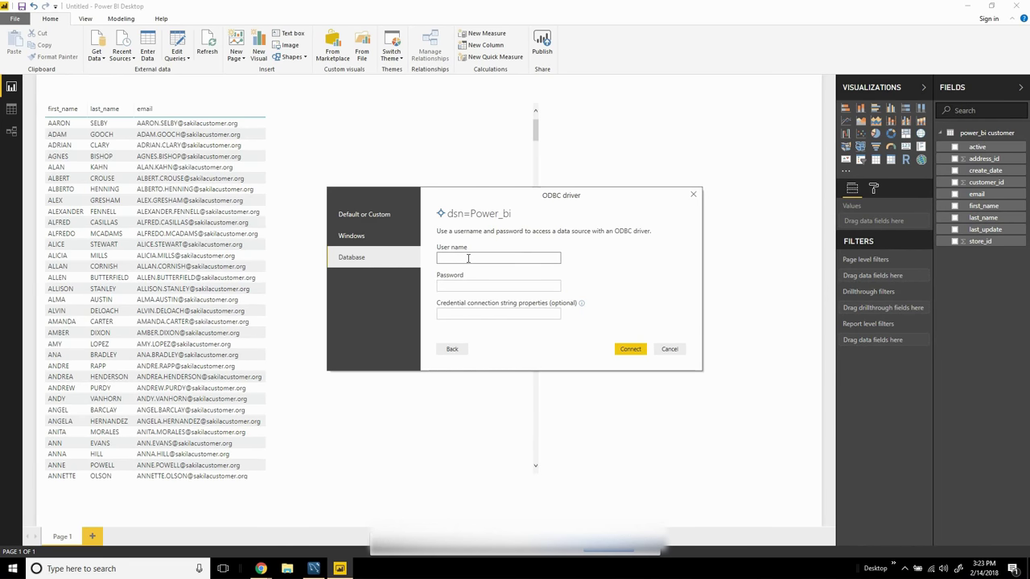
{"action": "key", "text": "Tab"}
{"action": "left_click", "coordinate": [628, 349]}
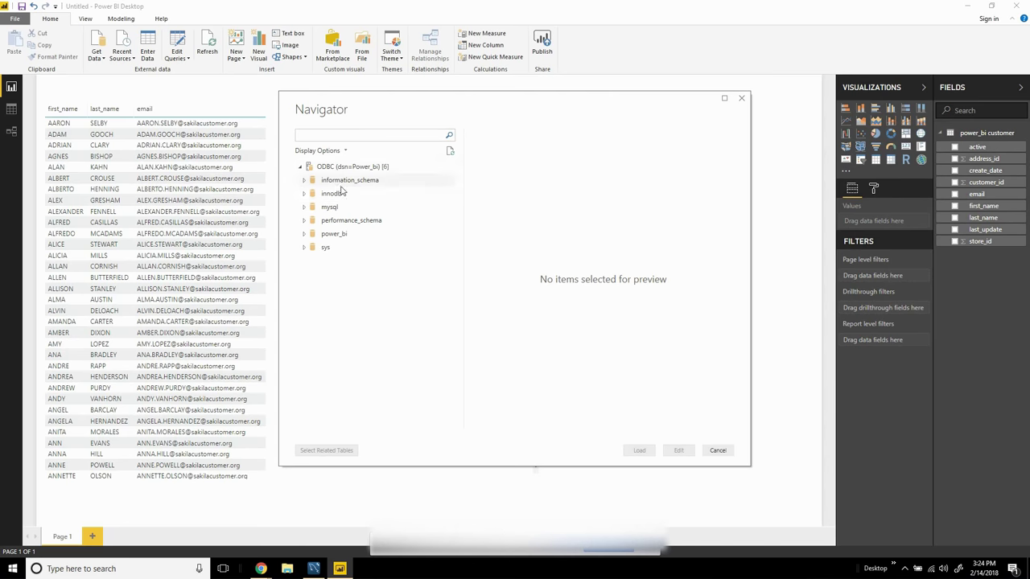
Step: Expand the power_bi database, select the customer table, and switch to MySQL Workbench
{"action": "left_click", "coordinate": [303, 234]}
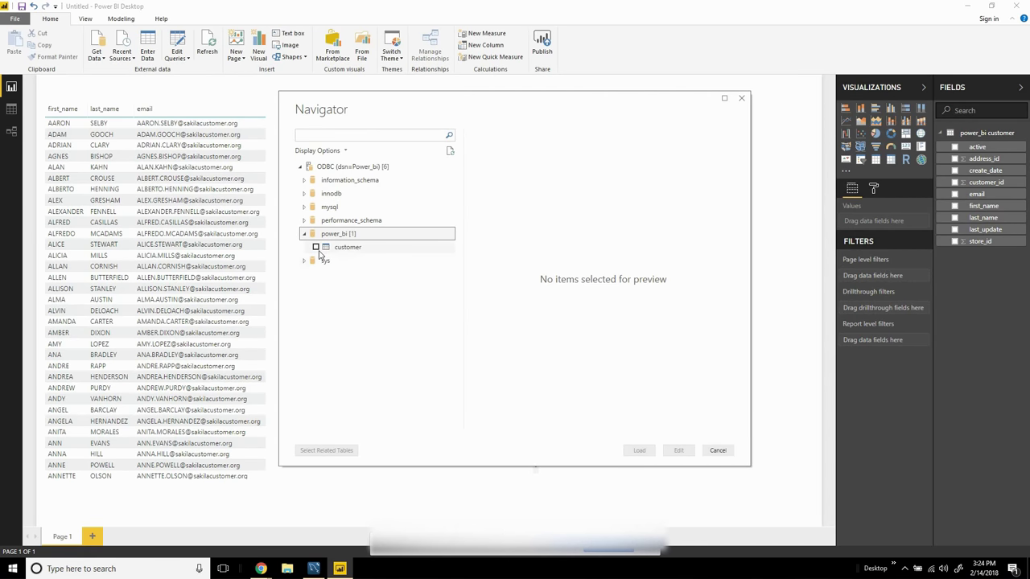
{"action": "left_click", "coordinate": [317, 247]}
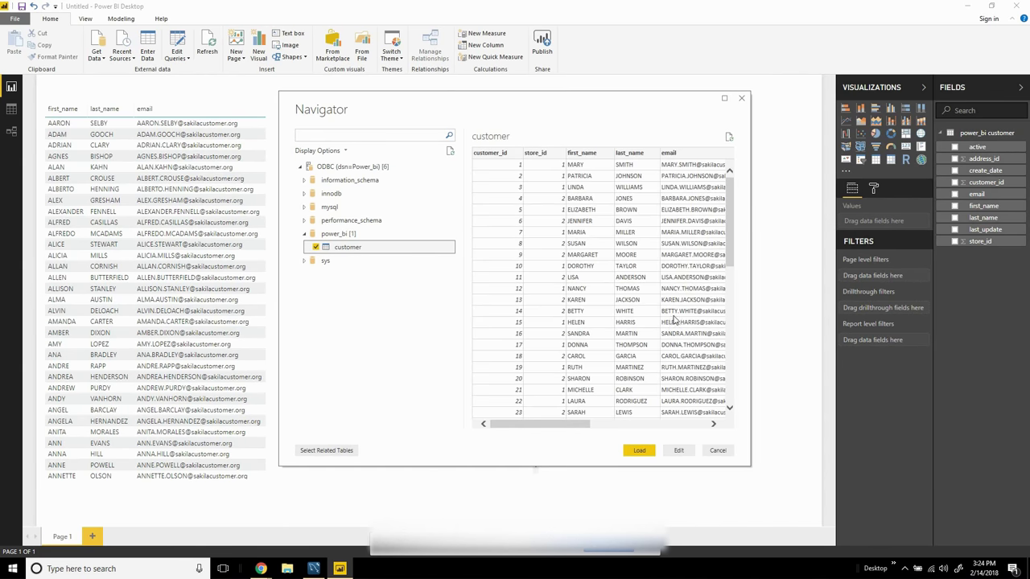
{"action": "key", "text": "alt+Tab"}
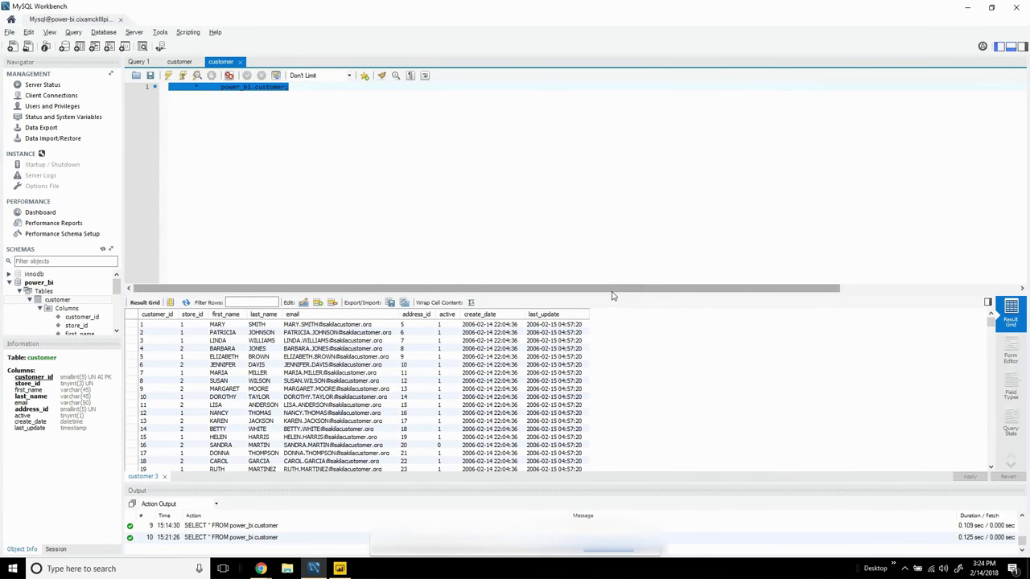